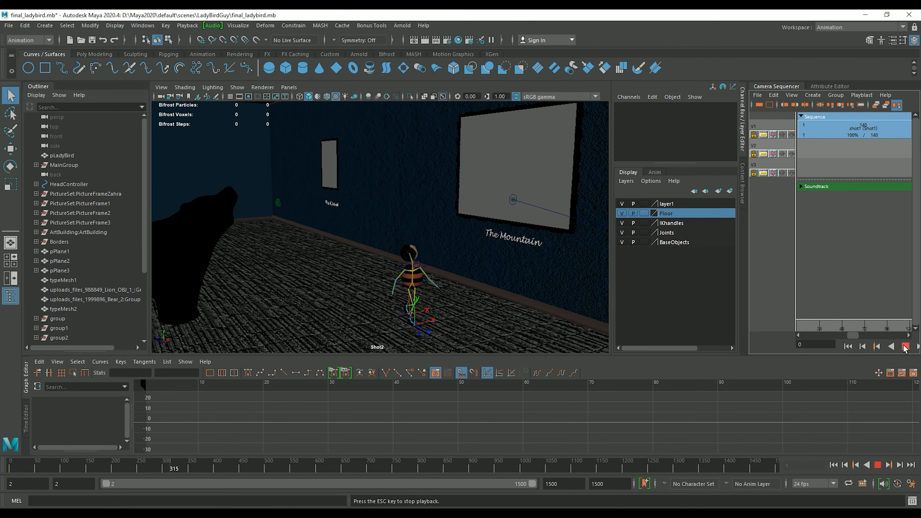
Stop the ladybird walk playback in the Camera Sequencer and rewind to frame 1 of Shot1
click(904, 347)
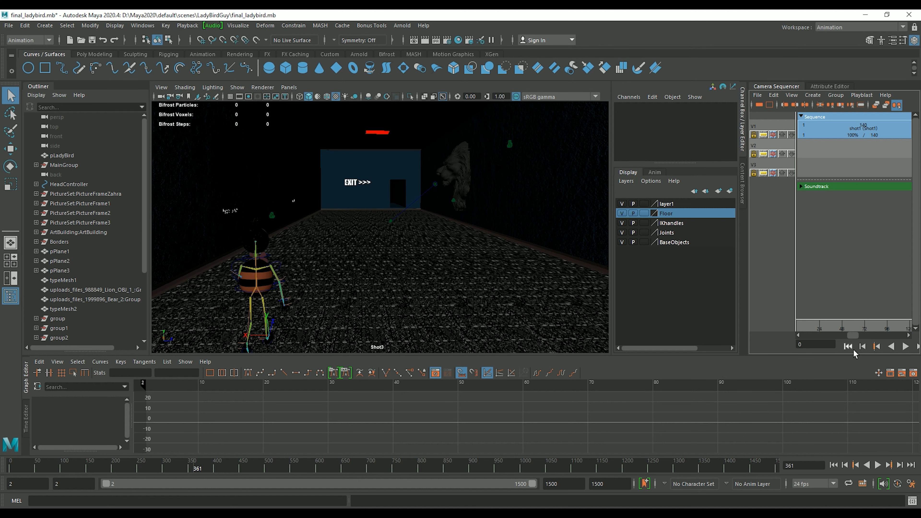
click(848, 347)
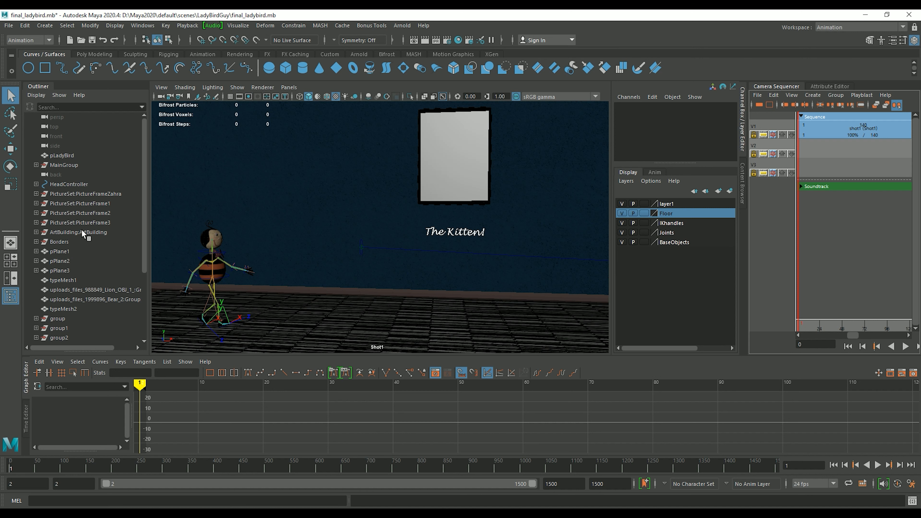
Select CORE_CTRL under MainGroup in the Outliner and frame all its curves in the Graph Editor
click(36, 165)
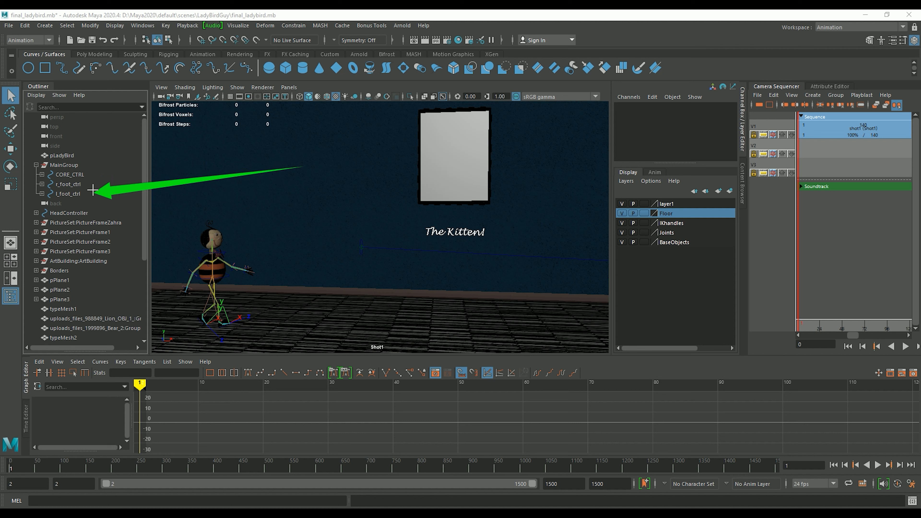
click(70, 175)
click(42, 174)
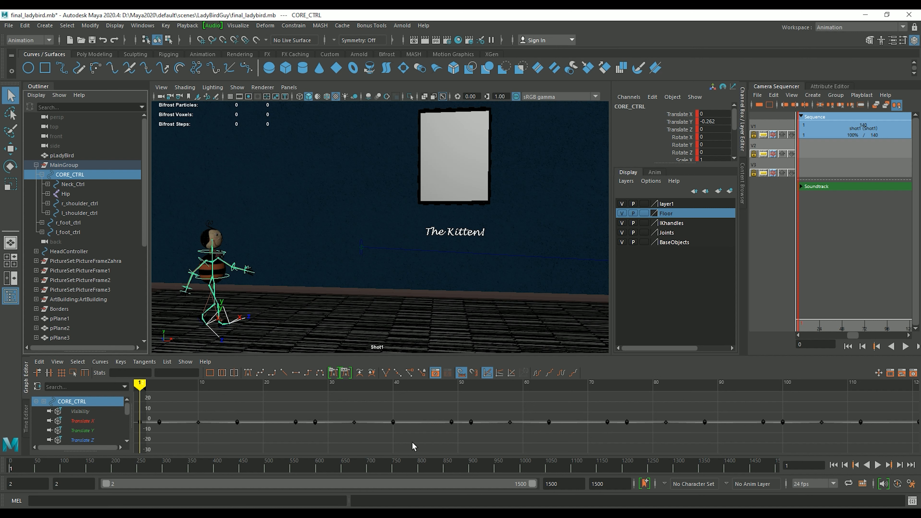
key(a)
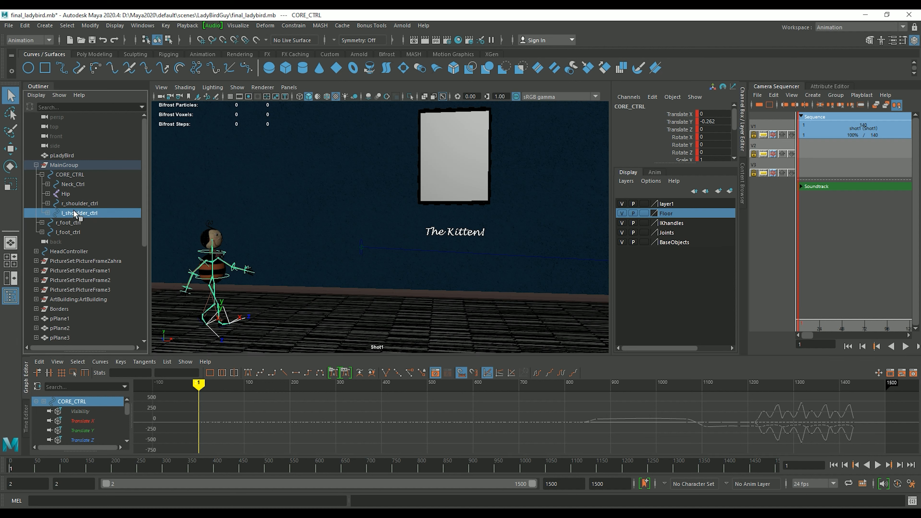
Inspect the curves of r_shoulder_ctrl, Hip and l_shoulder_ctrl, finishing on Neck_Ctrl's curves
click(69, 202)
click(66, 195)
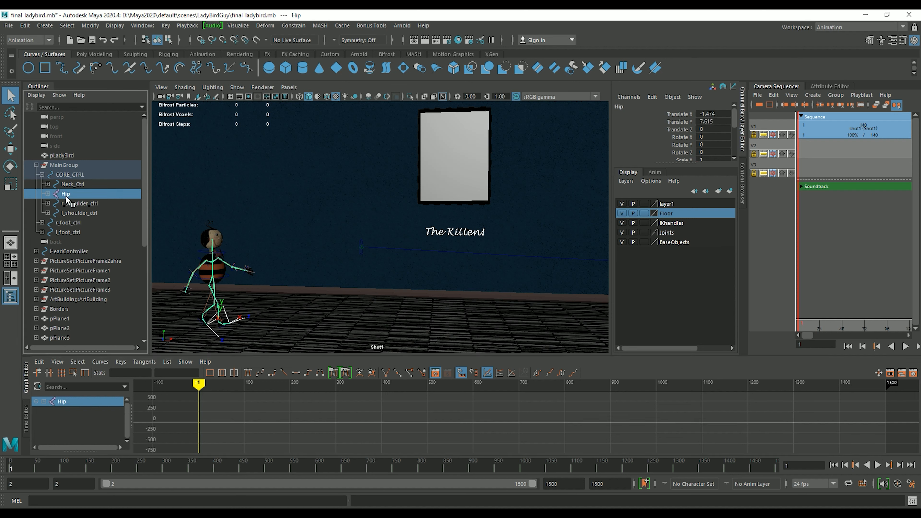
click(66, 203)
click(67, 213)
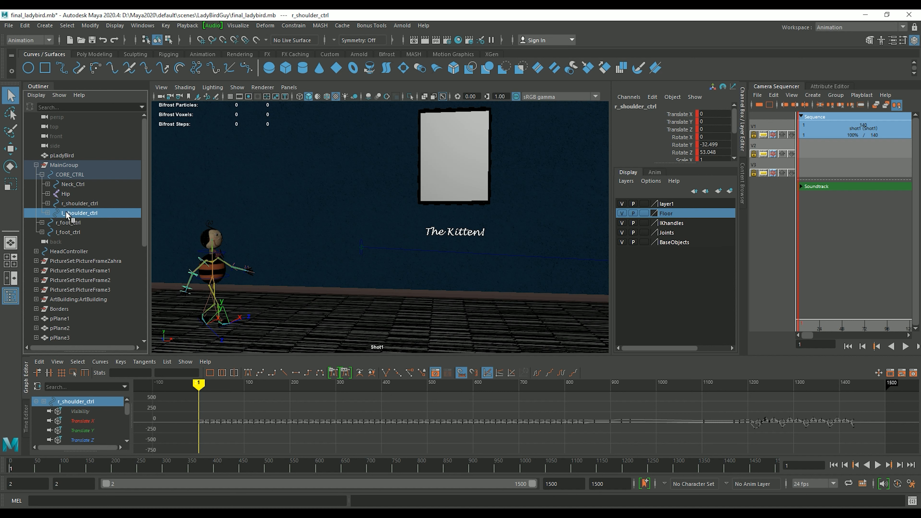
click(66, 186)
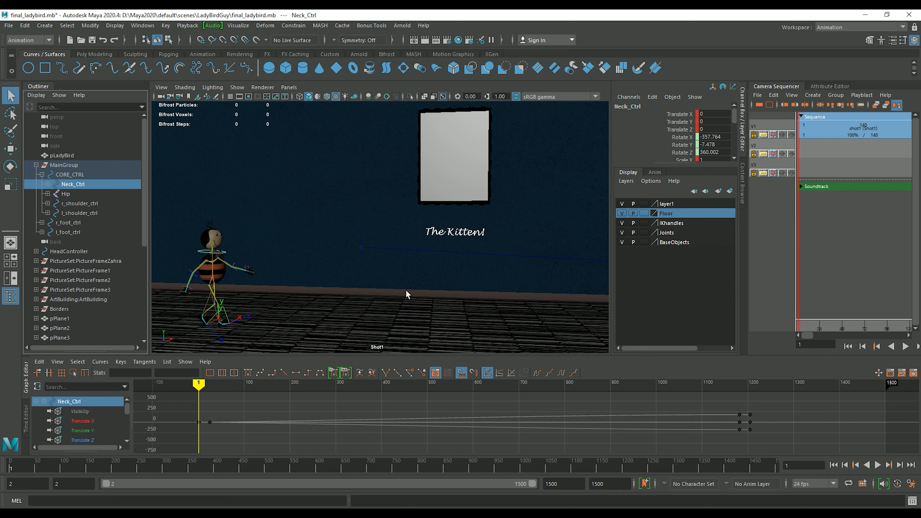
mouse_move(476, 265)
mouse_down()
mouse_move(539, 220)
mouse_move(625, 185)
mouse_move(629, 173)
mouse_move(620, 244)
mouse_move(620, 208)
mouse_move(622, 243)
mouse_move(625, 206)
mouse_move(627, 235)
mouse_move(638, 182)
mouse_move(653, 171)
mouse_up()
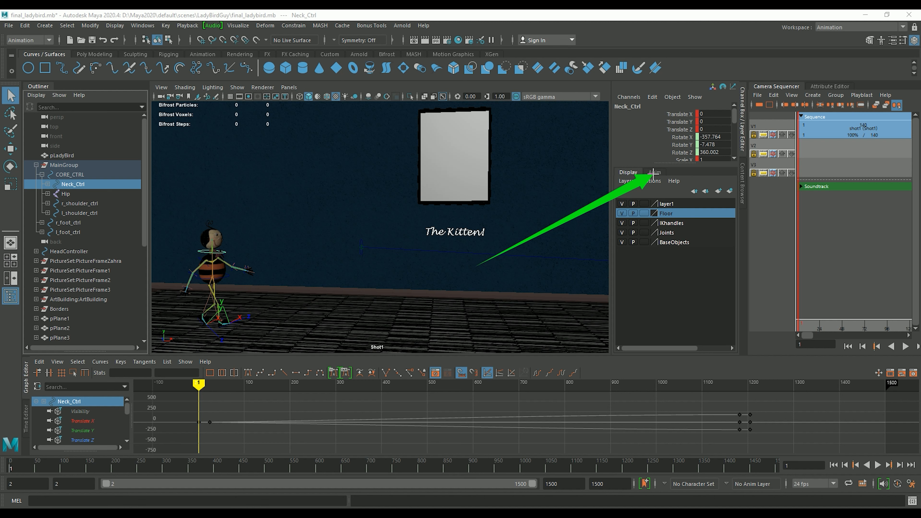
Create an empty animation layer, AnimLayer1, and show all layers so it appears above BaseAnimation
click(653, 173)
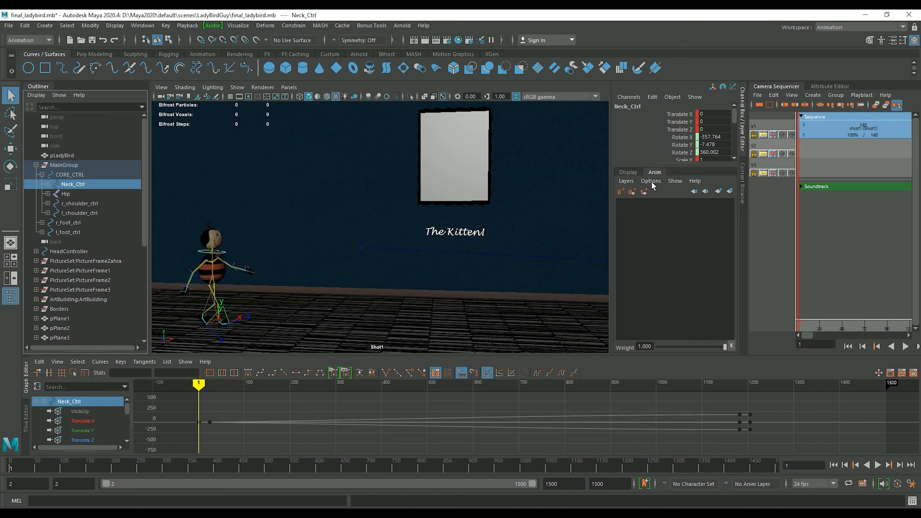
click(625, 182)
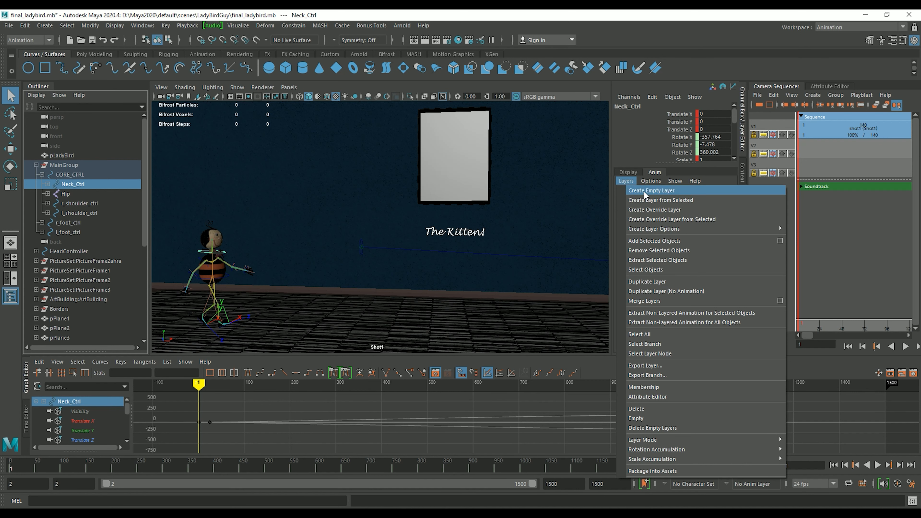
click(644, 191)
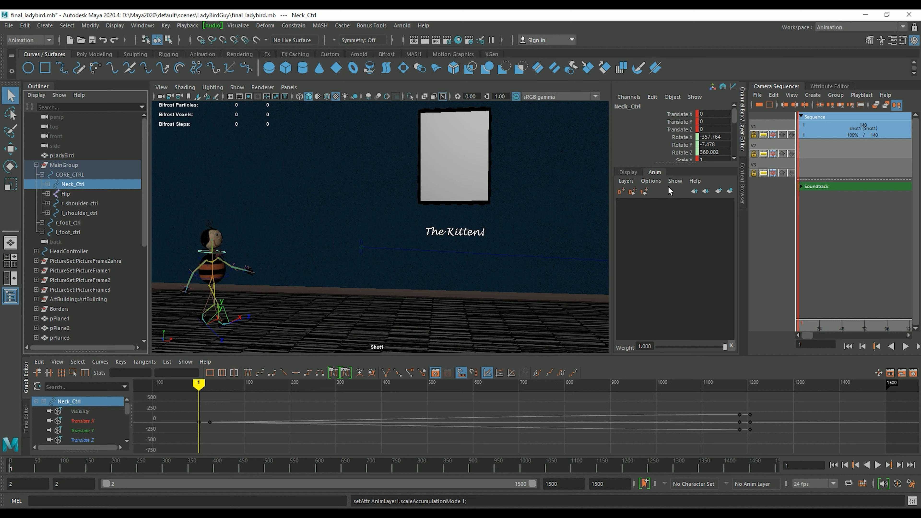
click(673, 182)
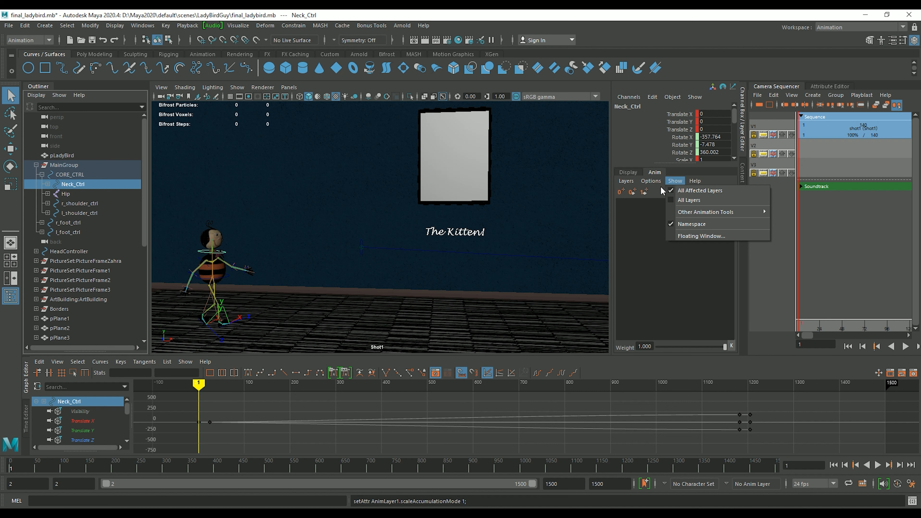
click(670, 201)
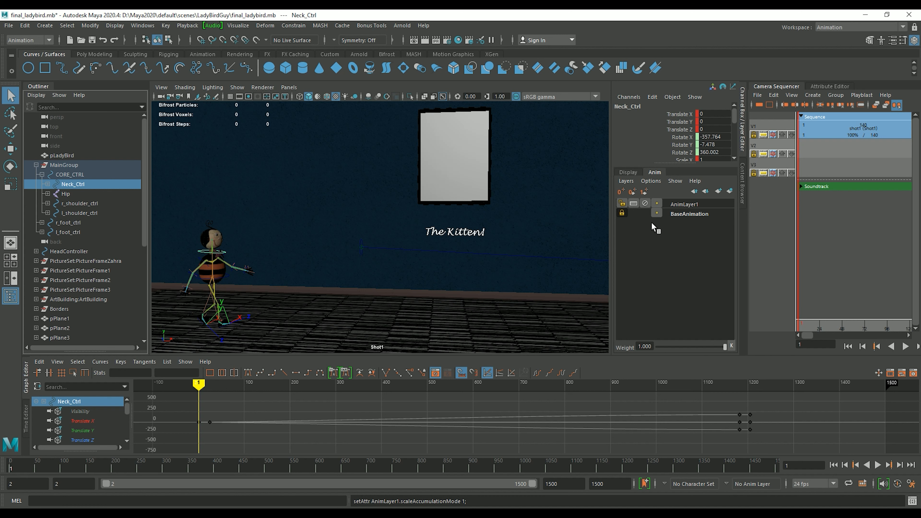
click(684, 204)
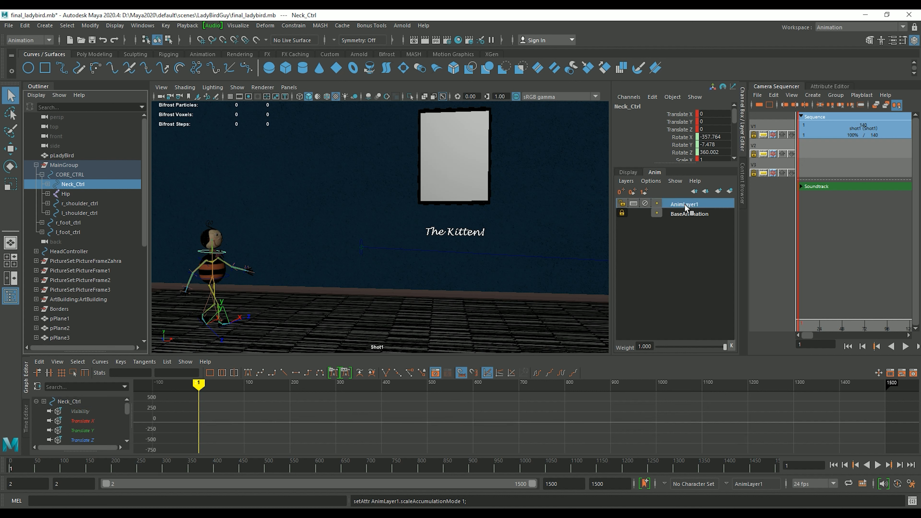
click(675, 215)
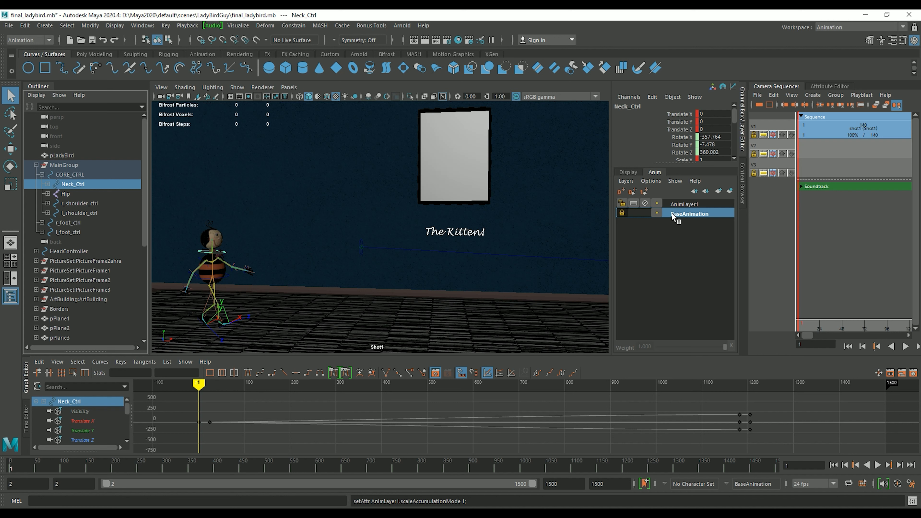
click(680, 205)
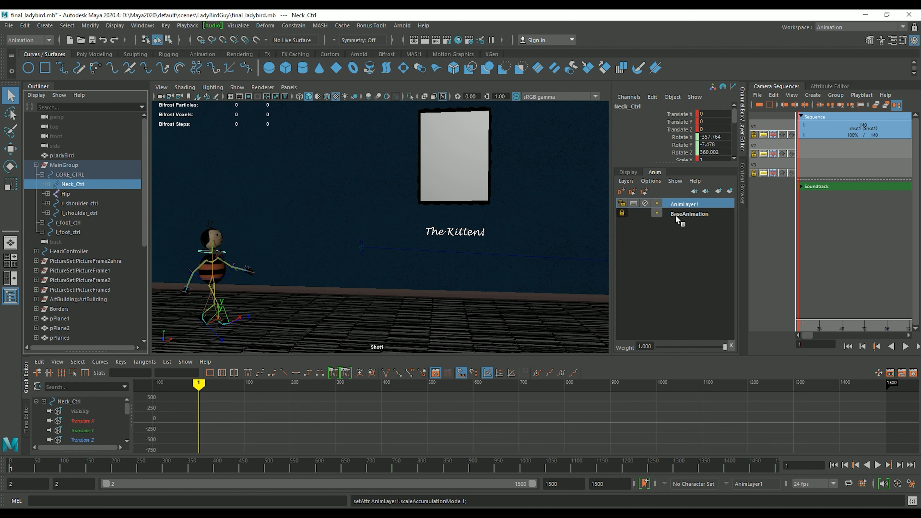
click(675, 214)
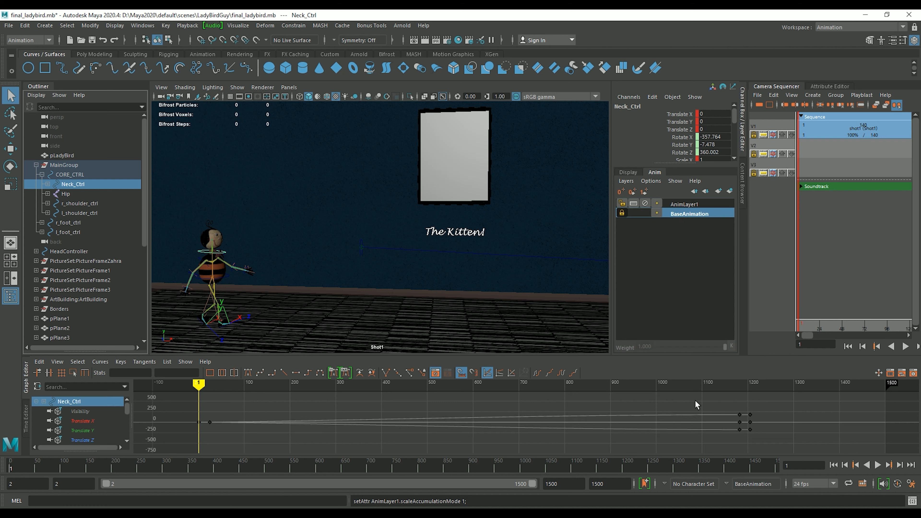
click(621, 213)
click(620, 213)
Rename AnimLayer1 to 'Bounce' and select CORE_CTRL in the Outliner
click(674, 204)
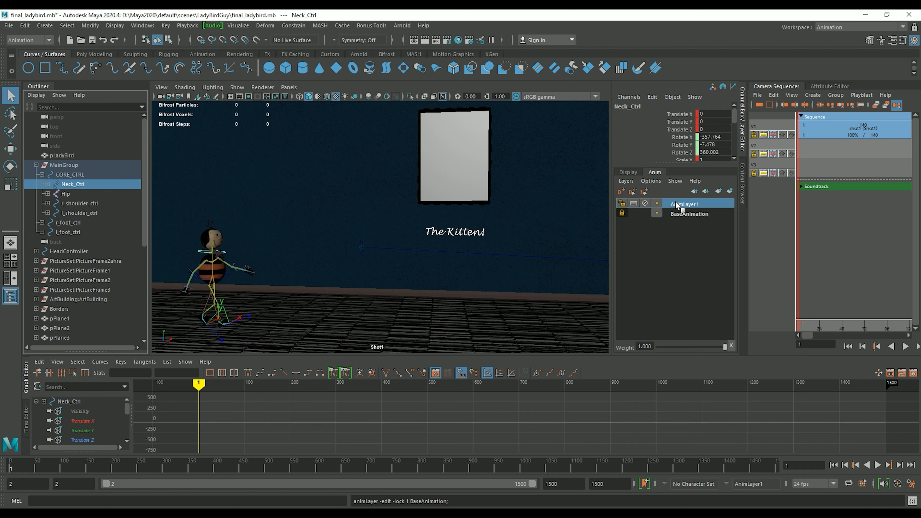
double_click(677, 203)
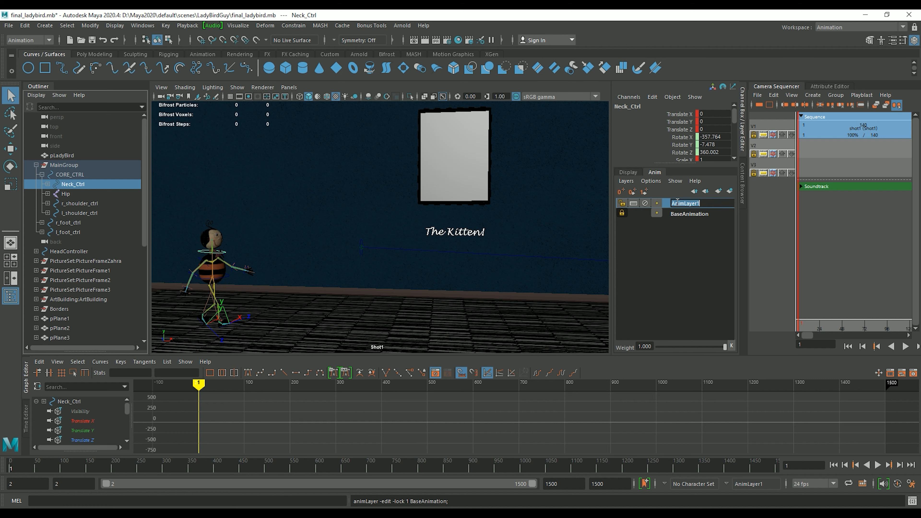
text(Bounce)
key(Return)
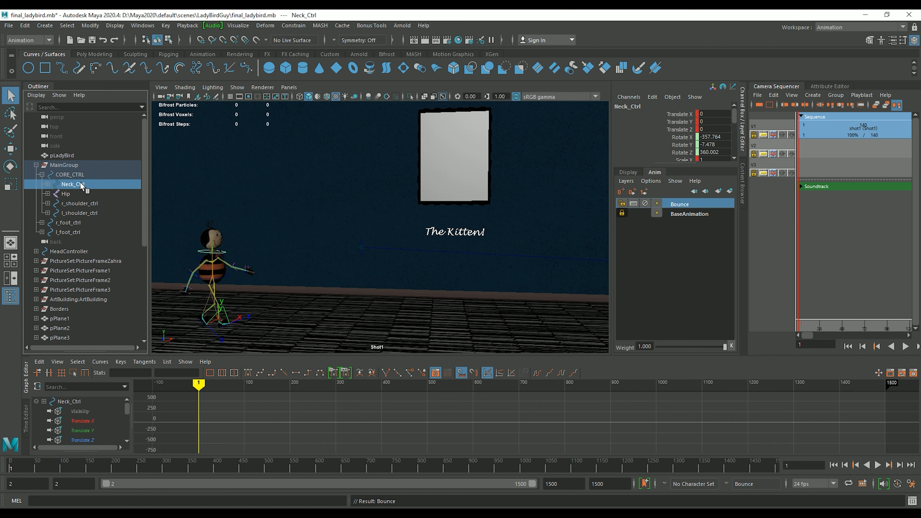
click(69, 174)
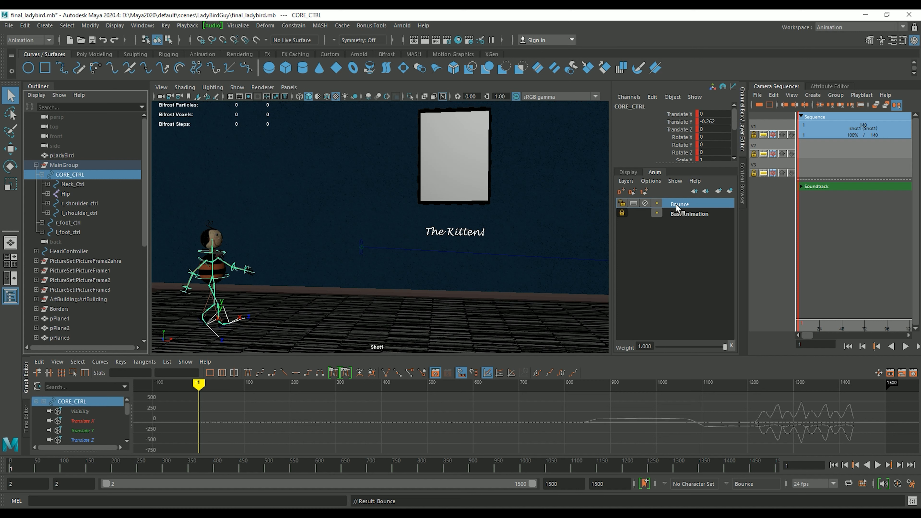
Add the selected CORE_CTRL to the Bounce layer with Layers > Add Selected Objects
click(624, 181)
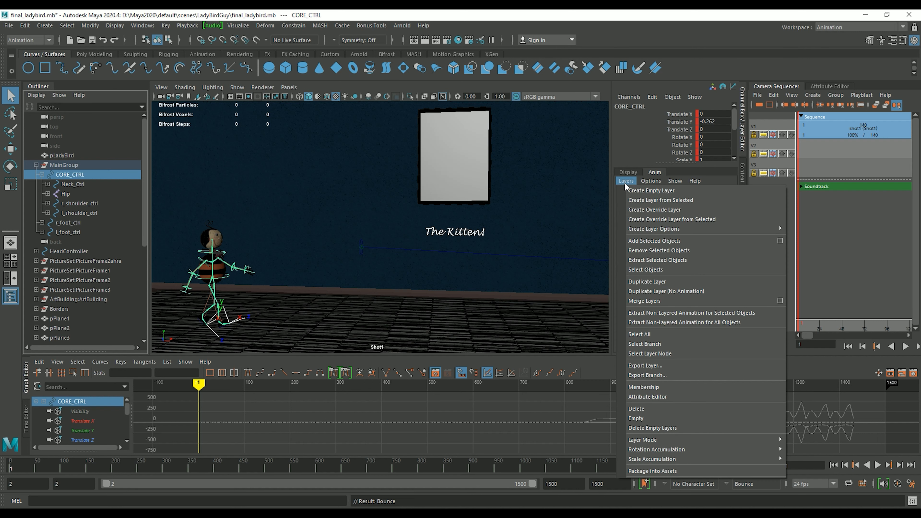
click(656, 241)
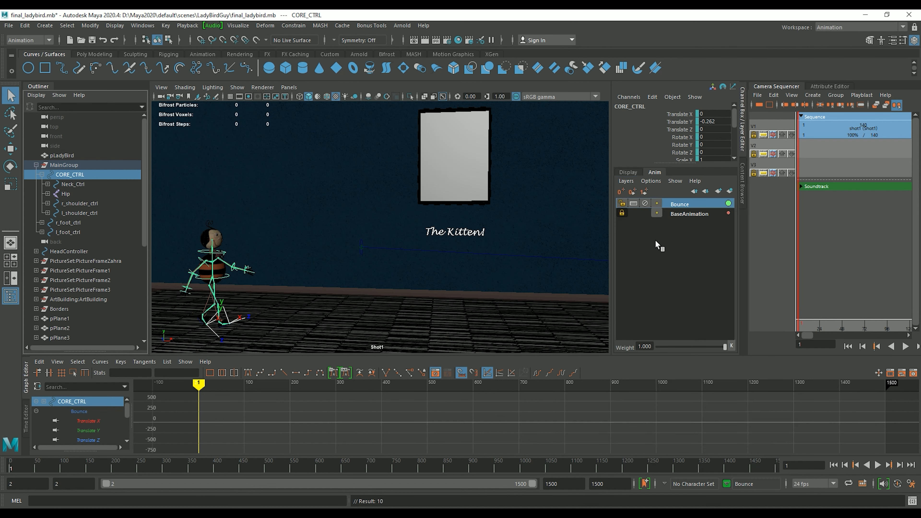
drag(253, 368, 100, 411)
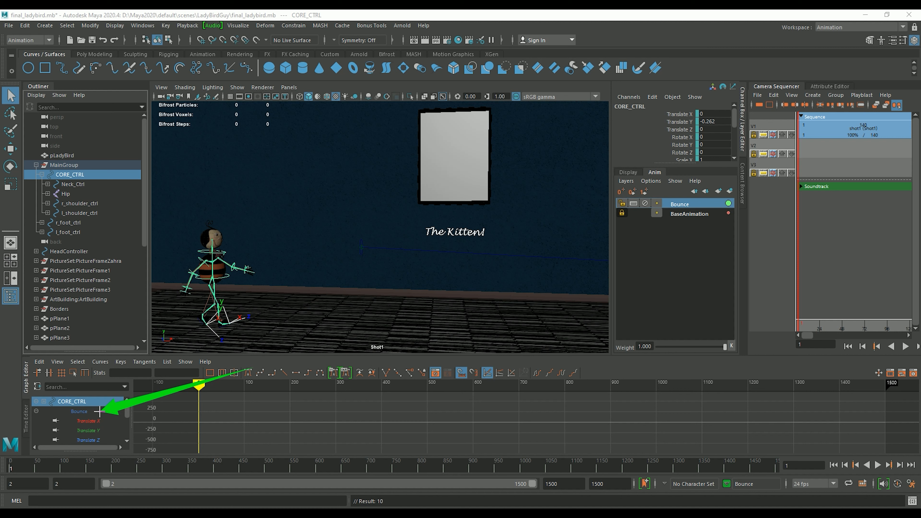
mouse_move(98, 411)
mouse_down()
mouse_move(100, 401)
mouse_move(101, 410)
mouse_up()
key(Escape)
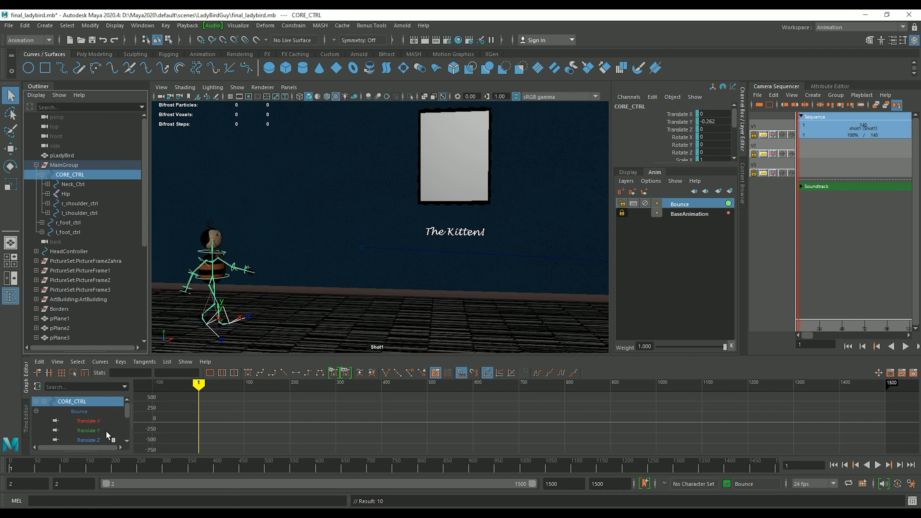
Pick CORE_CTRL's Translate Y on Bounce and lower the body a few frames ahead
click(92, 431)
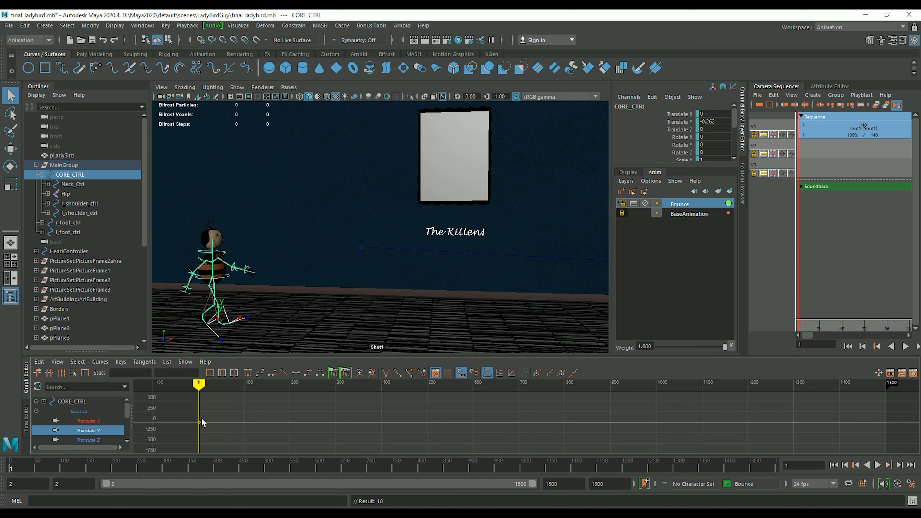
click(900, 465)
click(900, 465)
click(900, 465)
click(900, 465)
click(901, 465)
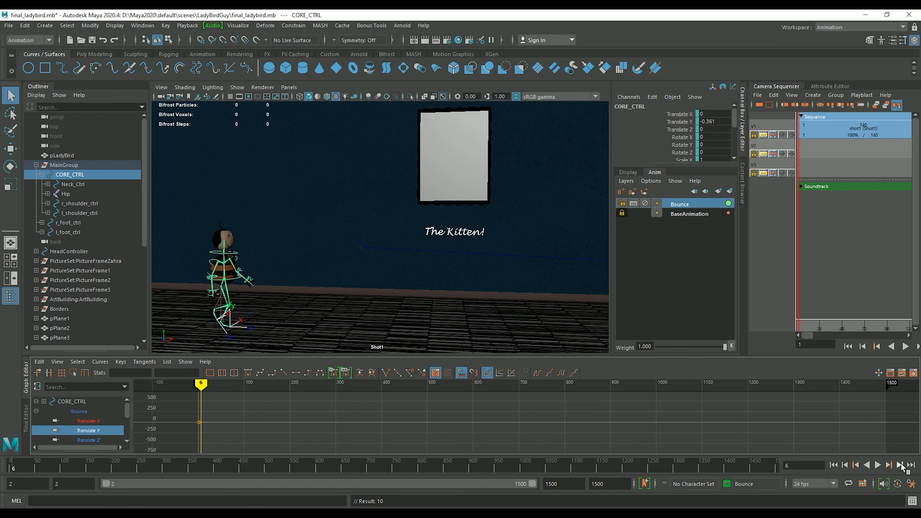
key(w)
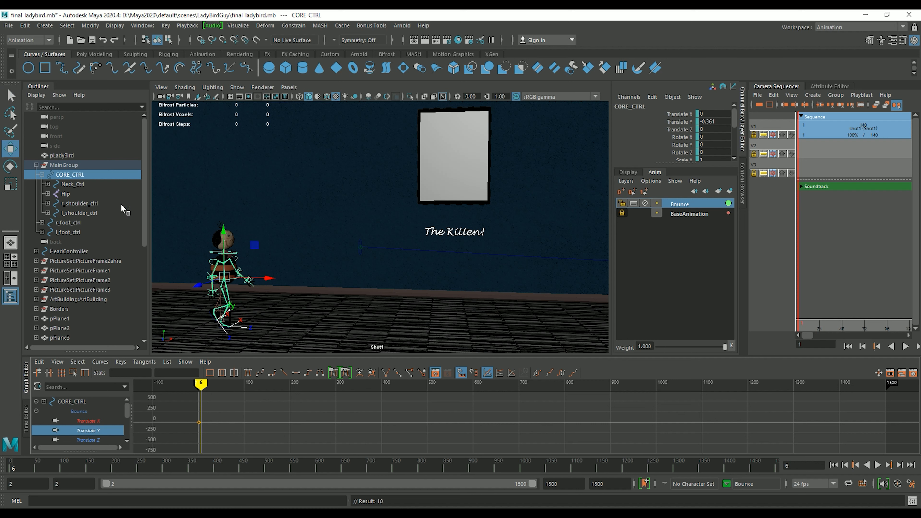
drag(224, 232, 231, 243)
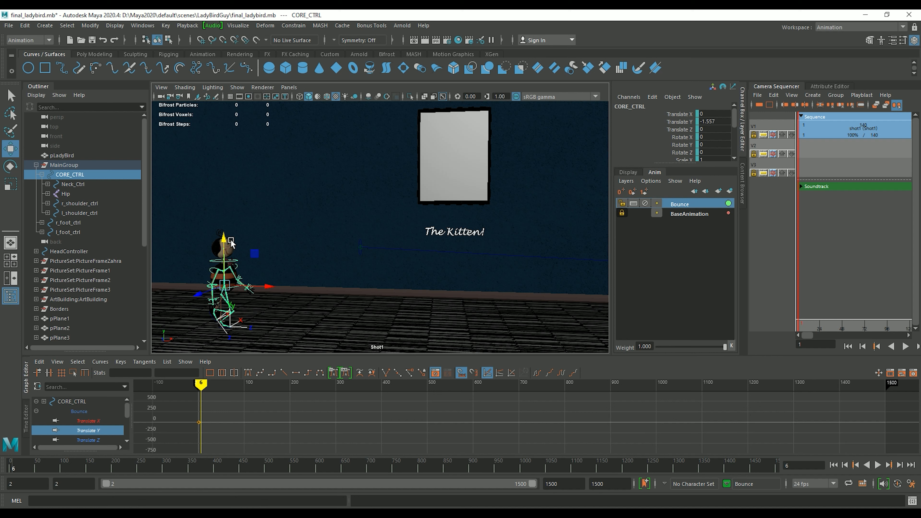
At frame 12, raise CORE_CTRL back up to 0.081, key it, and frame the character
click(899, 466)
click(899, 466)
click(899, 466)
click(899, 467)
click(900, 466)
click(900, 466)
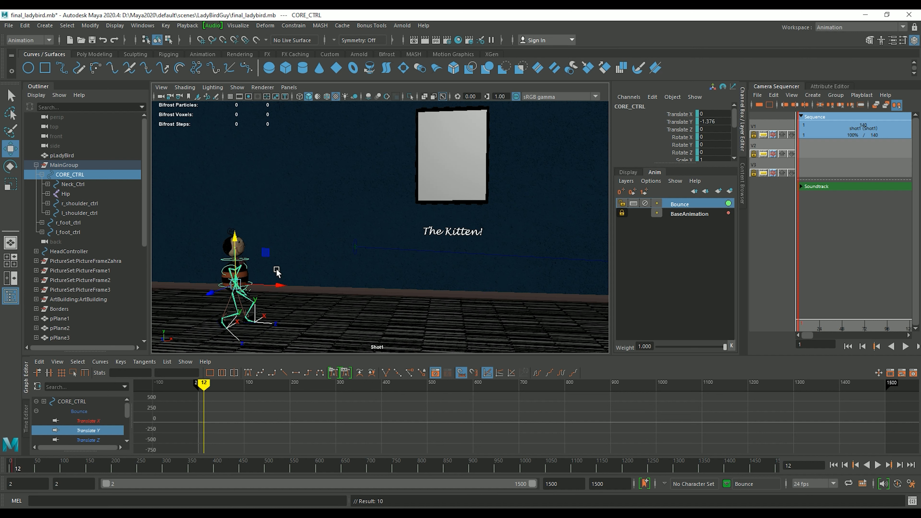
drag(234, 237, 235, 232)
key(s)
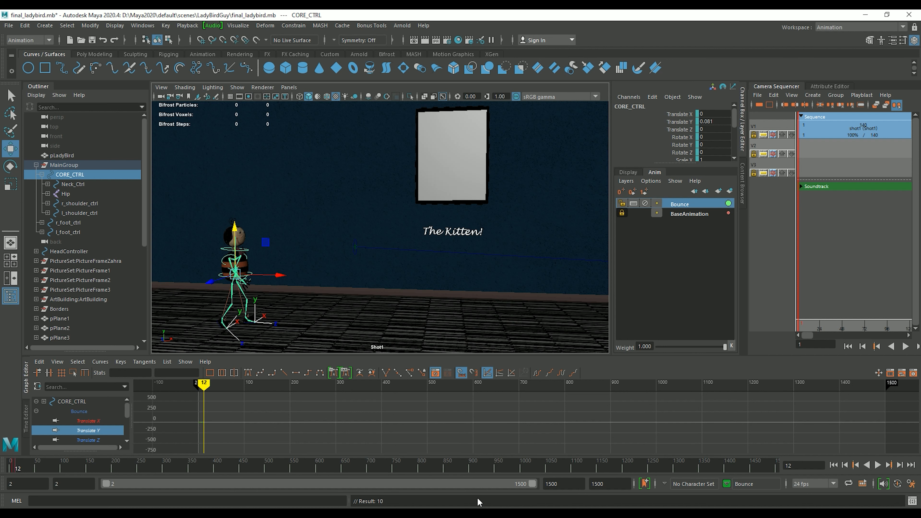
key(f)
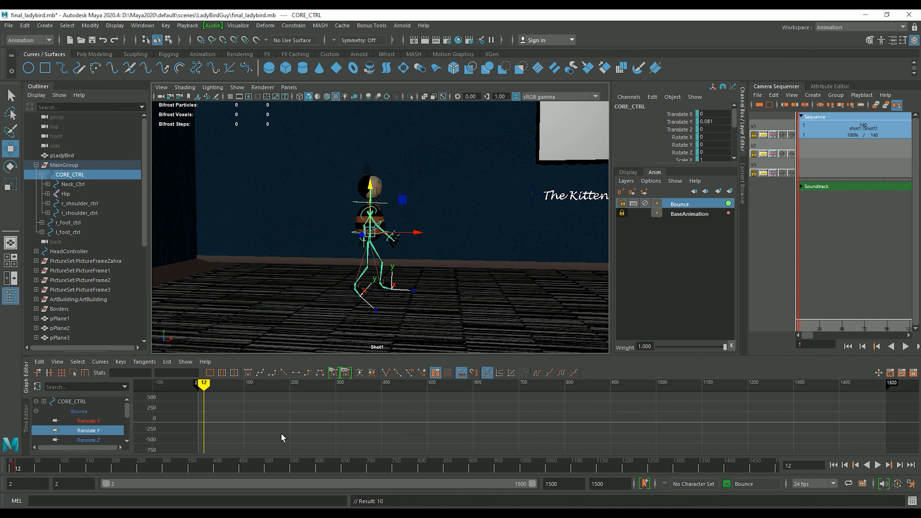
Select all Translate Y keys, set Post Infinity to Cycle, then select the side camera
key(f)
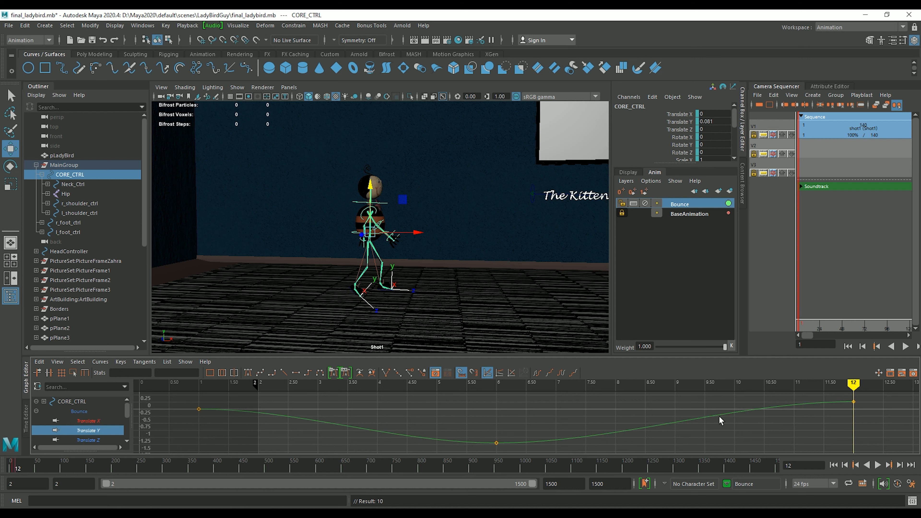
click(848, 347)
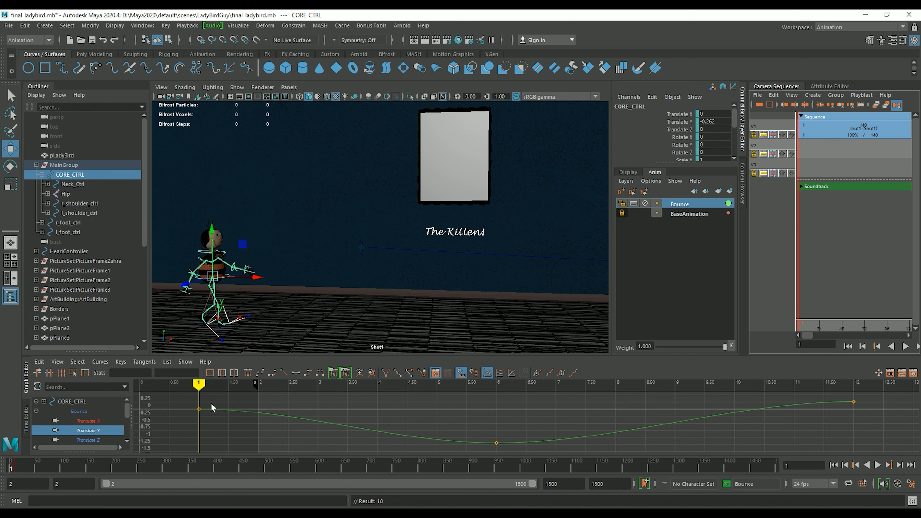
drag(179, 394, 874, 446)
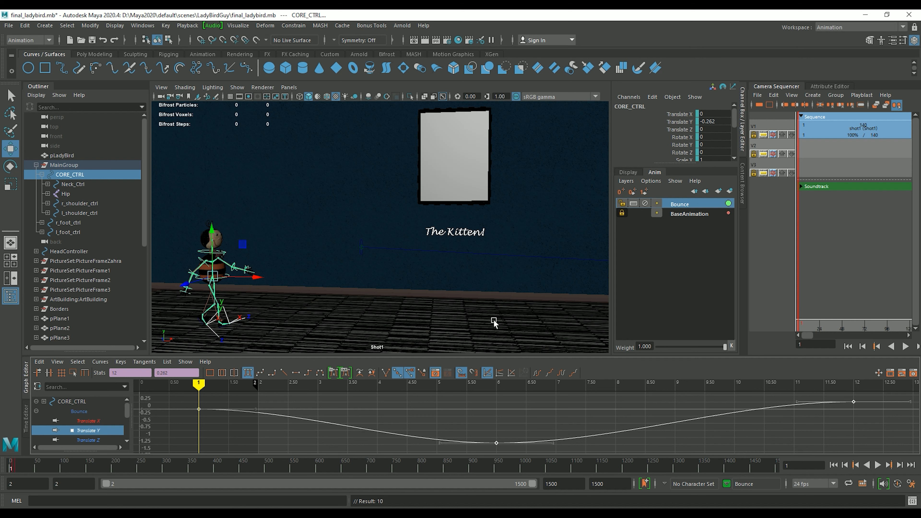
click(101, 362)
mouse_move(146, 140)
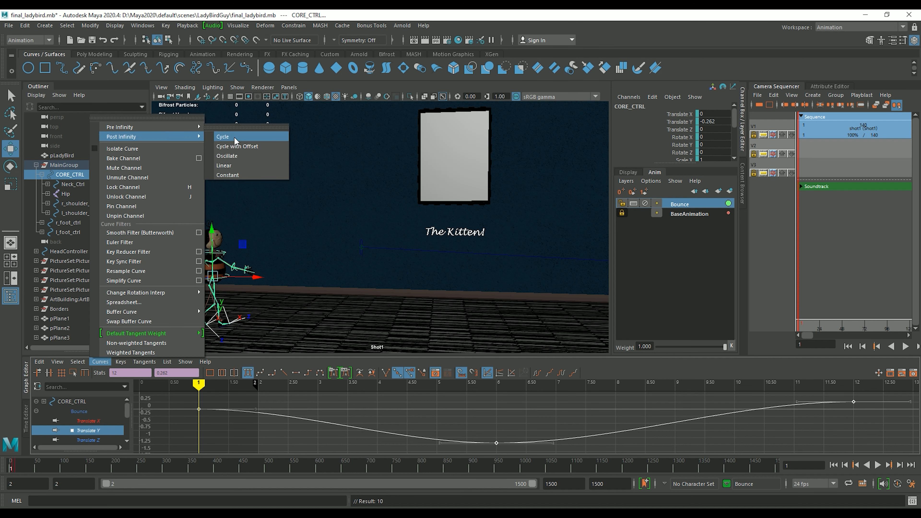
click(269, 141)
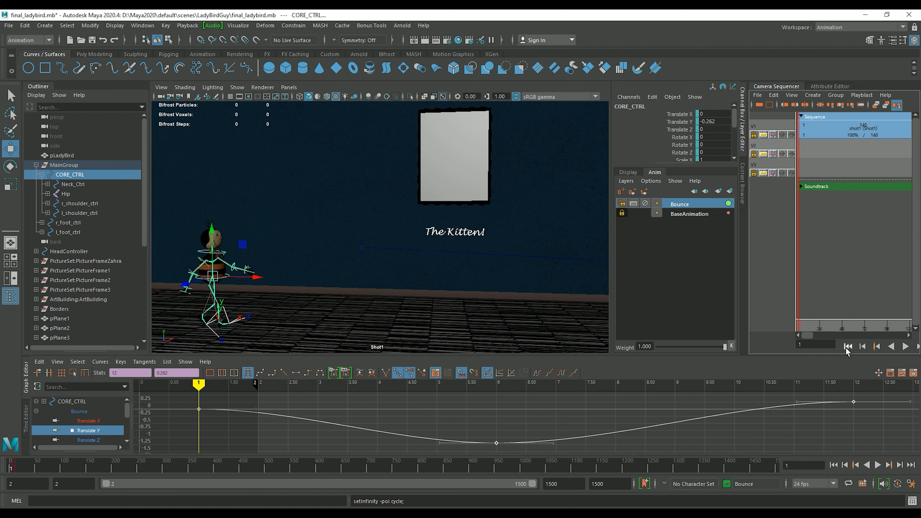
click(80, 146)
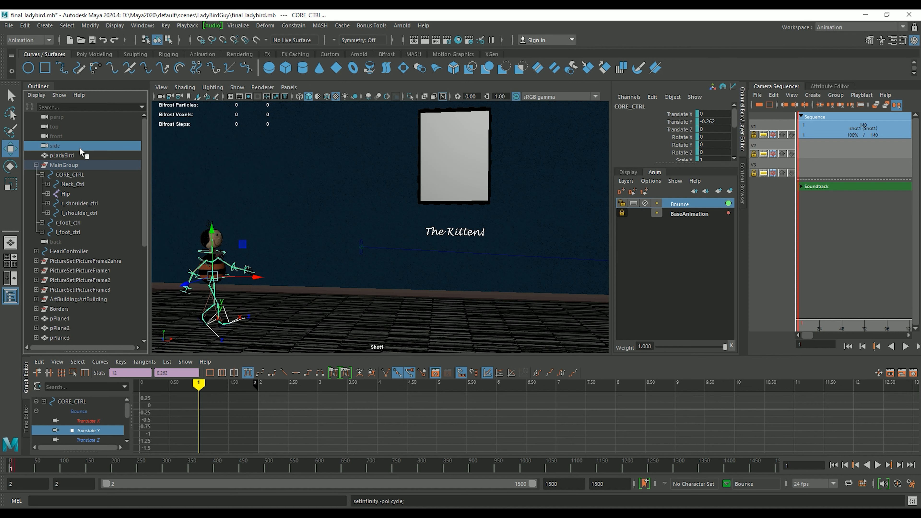
click(904, 346)
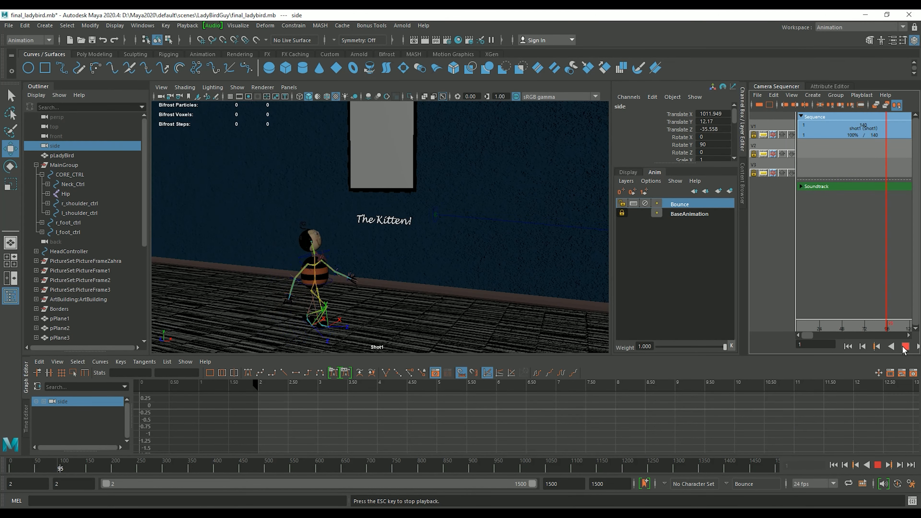
click(904, 347)
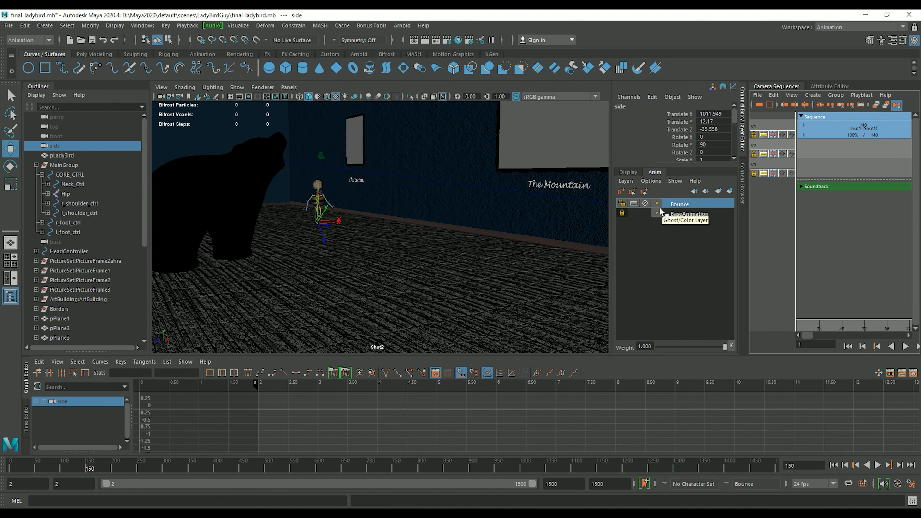
click(645, 206)
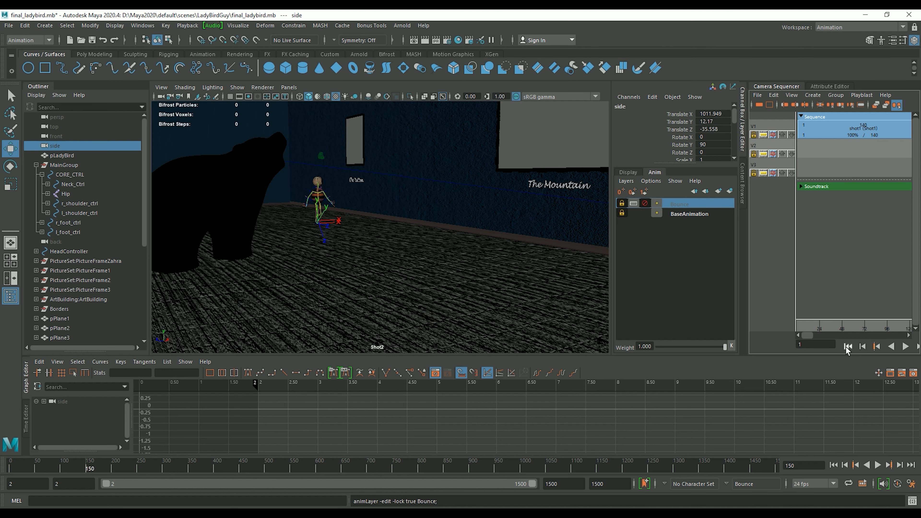
click(863, 347)
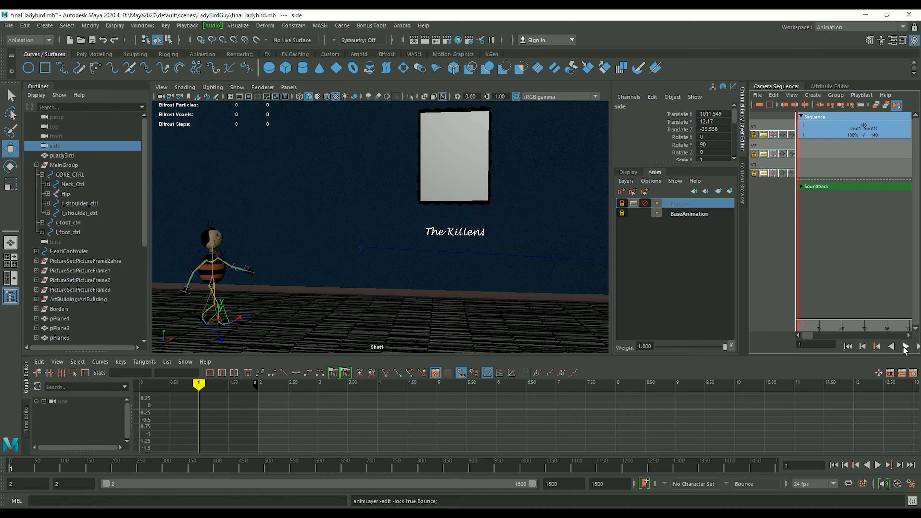
click(904, 347)
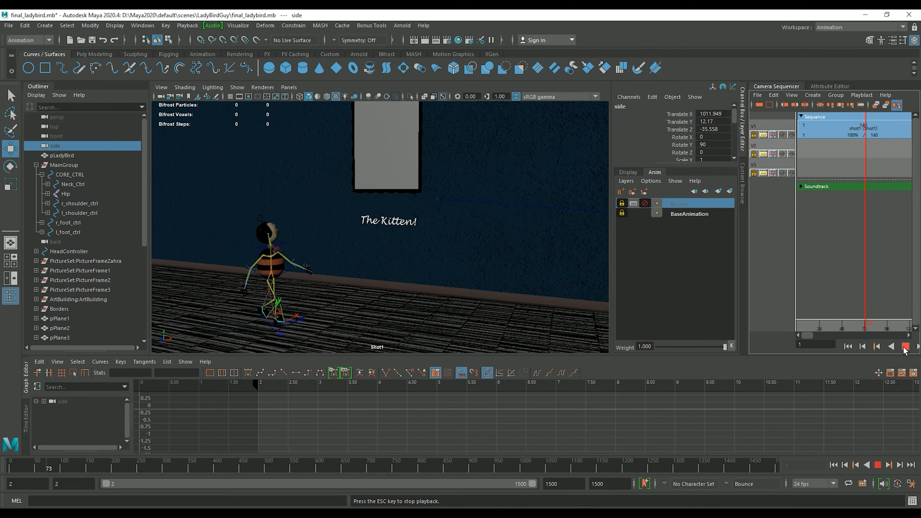
click(905, 347)
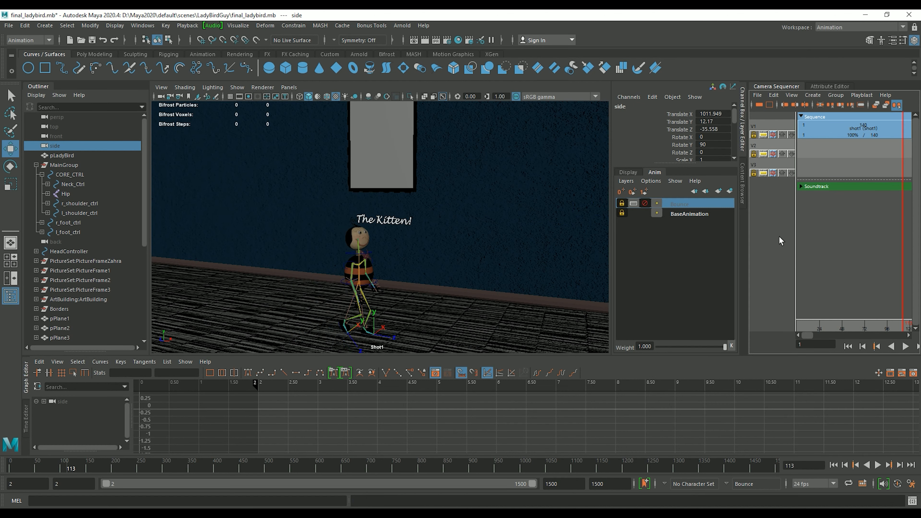
click(647, 204)
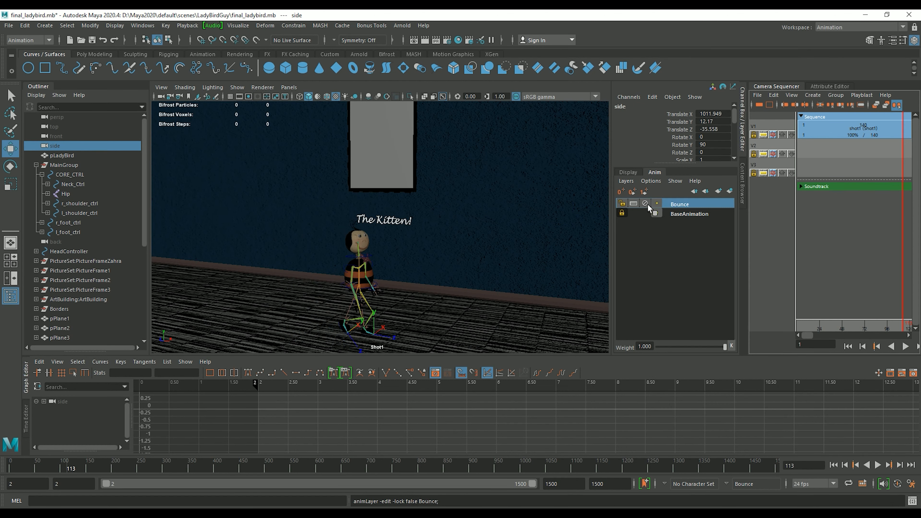
click(905, 347)
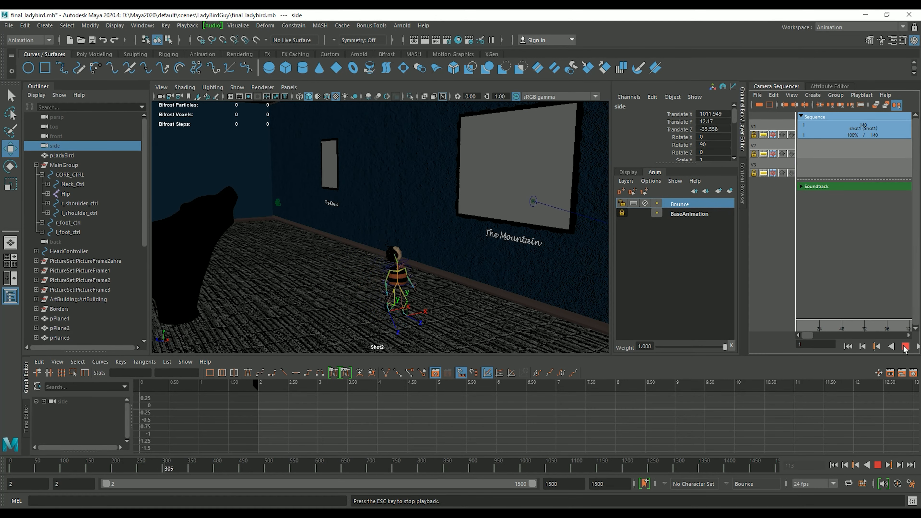
click(905, 346)
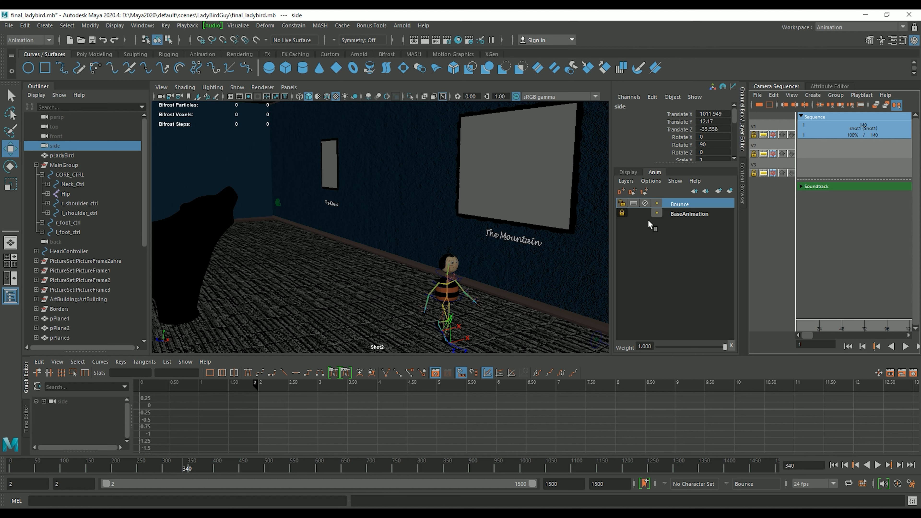
click(847, 347)
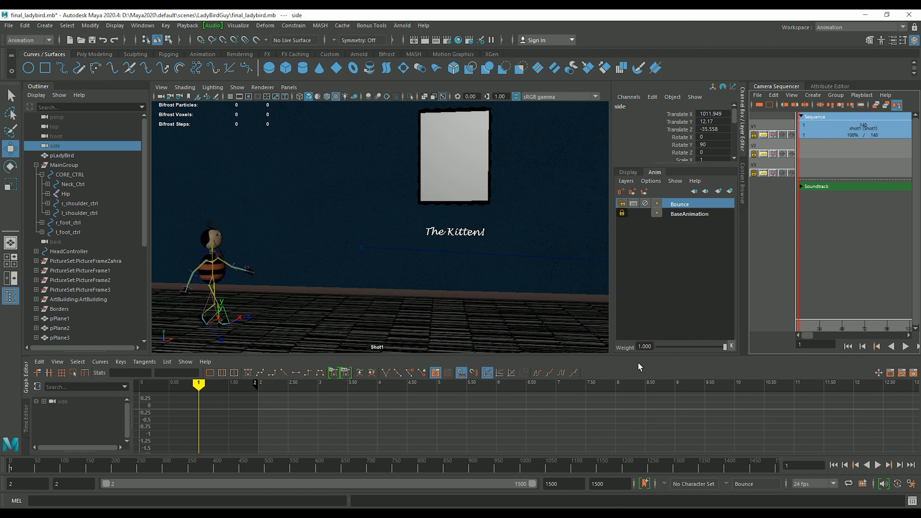
drag(650, 345, 637, 347)
click(650, 346)
drag(649, 345, 629, 343)
text(0.)
click(904, 347)
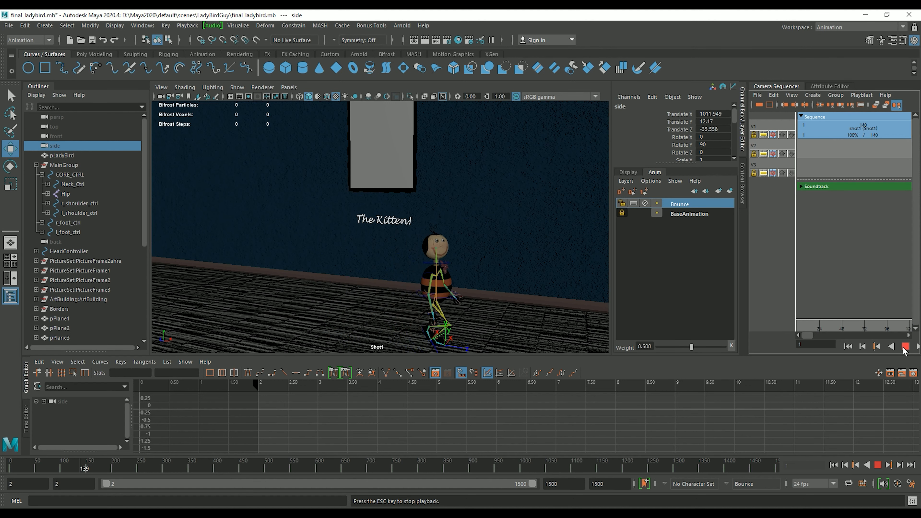
click(904, 347)
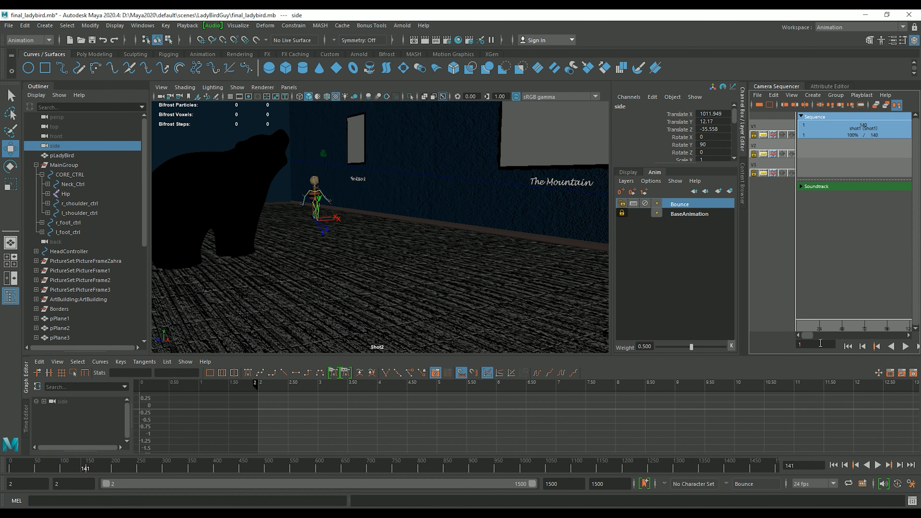
click(852, 346)
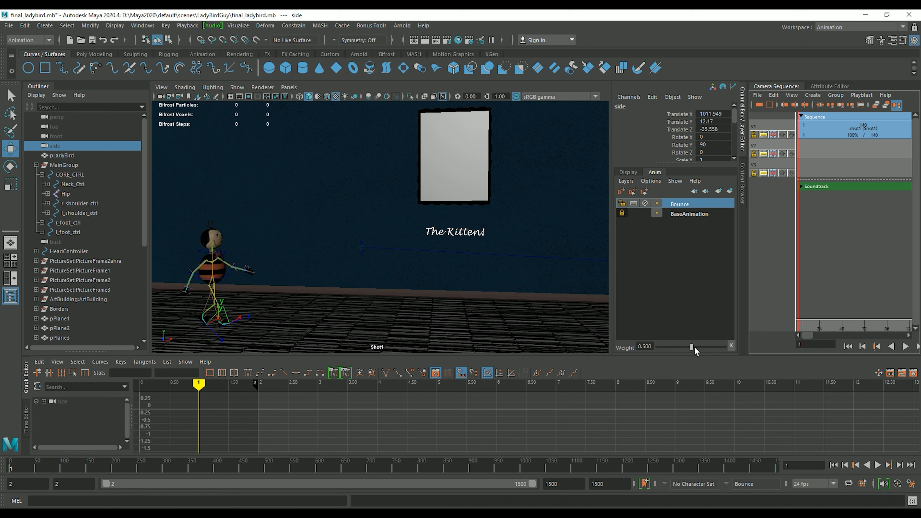
drag(692, 348, 725, 348)
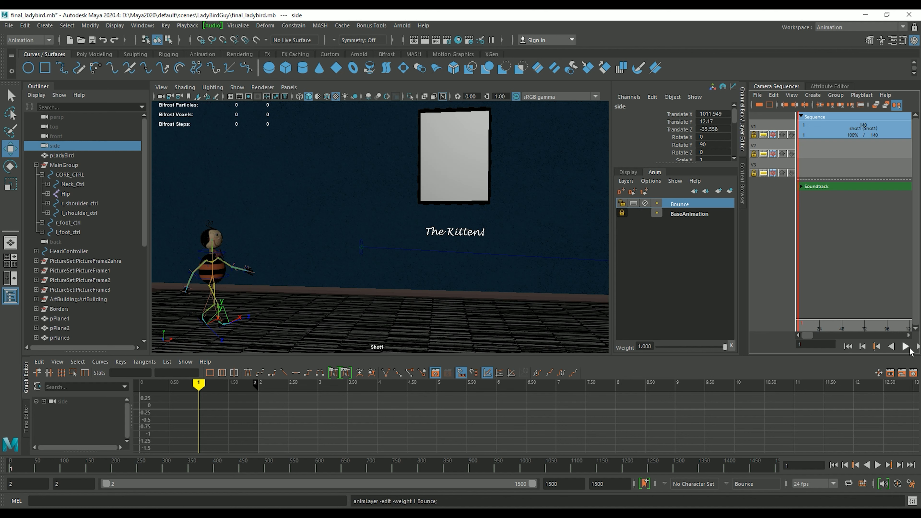
click(905, 346)
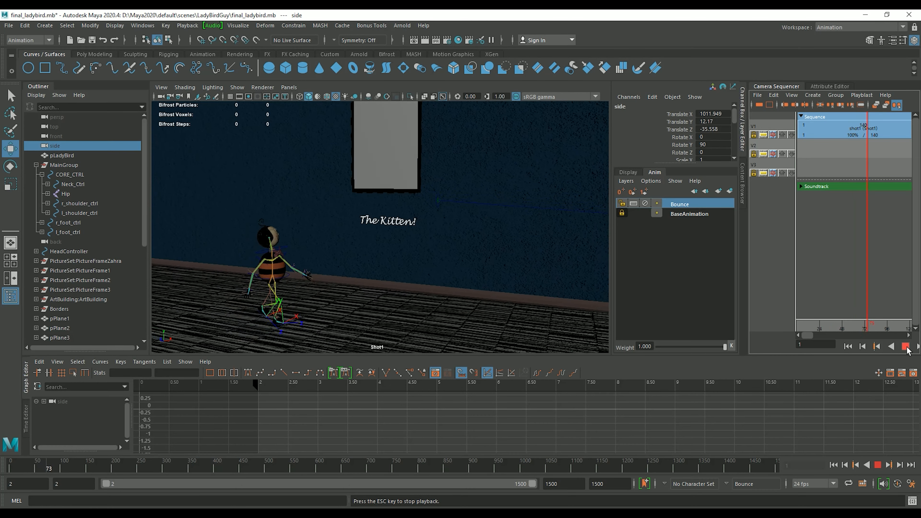
click(905, 347)
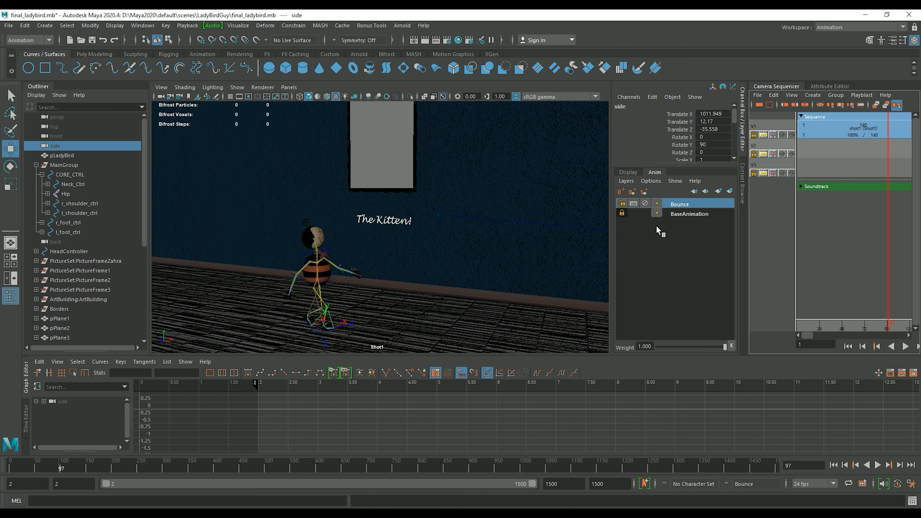
drag(673, 204, 633, 209)
Lock the Bounce layer and select CORE_CTRL's Translate Y keys
click(621, 204)
drag(77, 176, 82, 184)
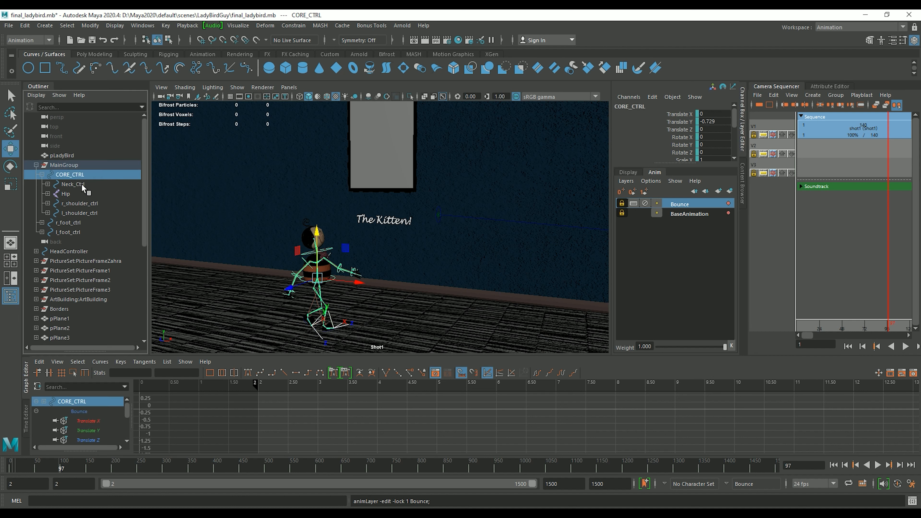
click(91, 431)
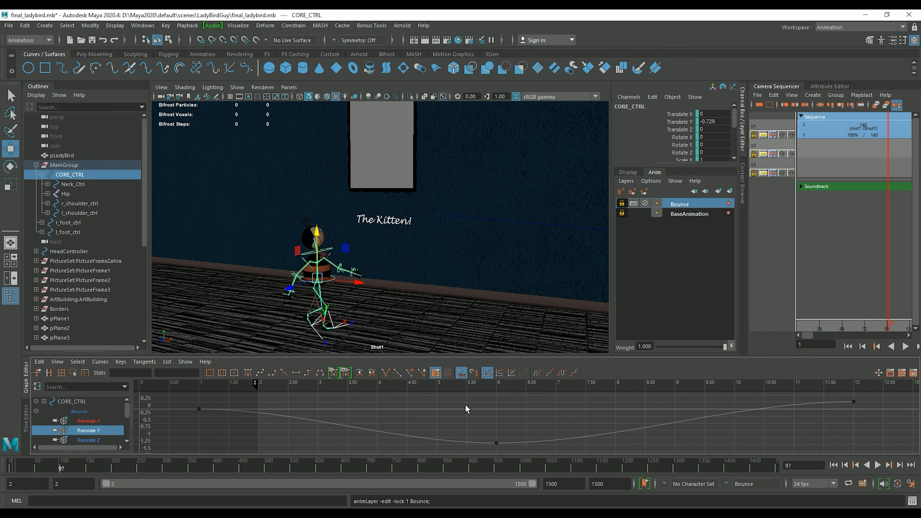
drag(544, 431, 415, 448)
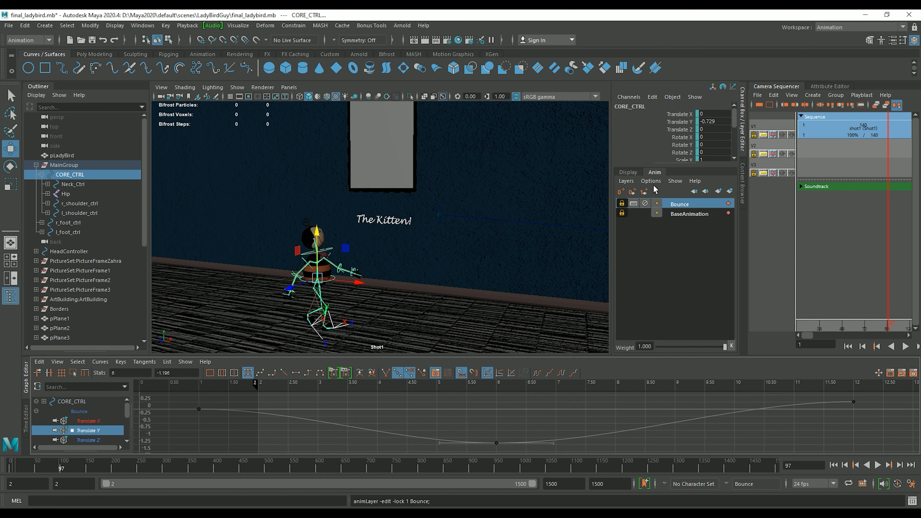
Create a new empty layer, AnimLayer1, above Bounce and make it the active layer
click(625, 180)
click(646, 191)
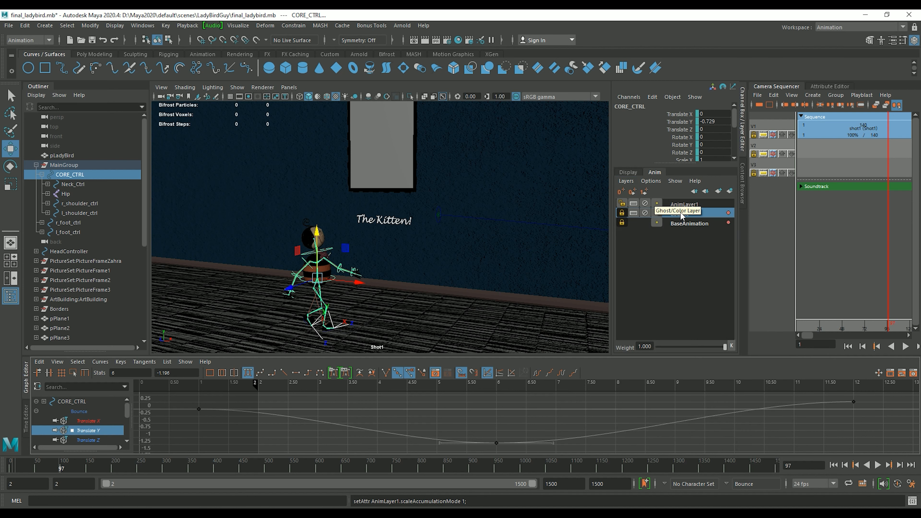
click(690, 206)
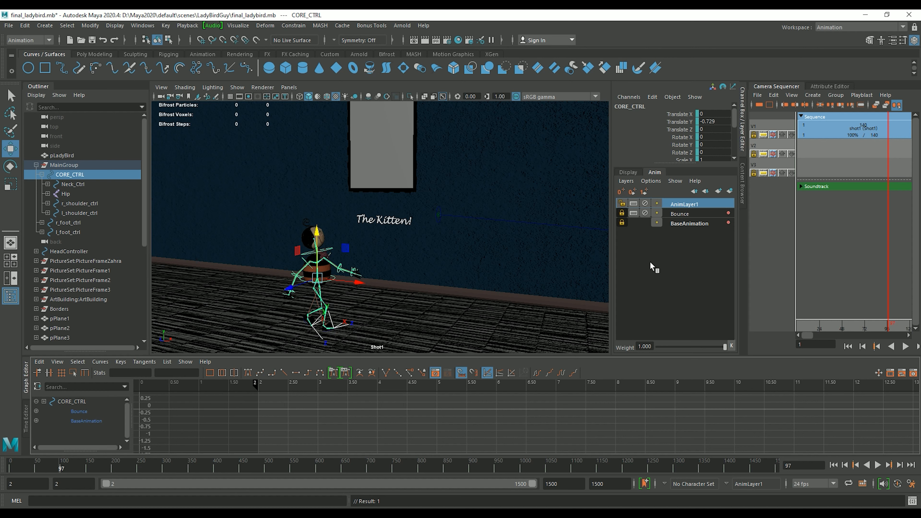
click(625, 181)
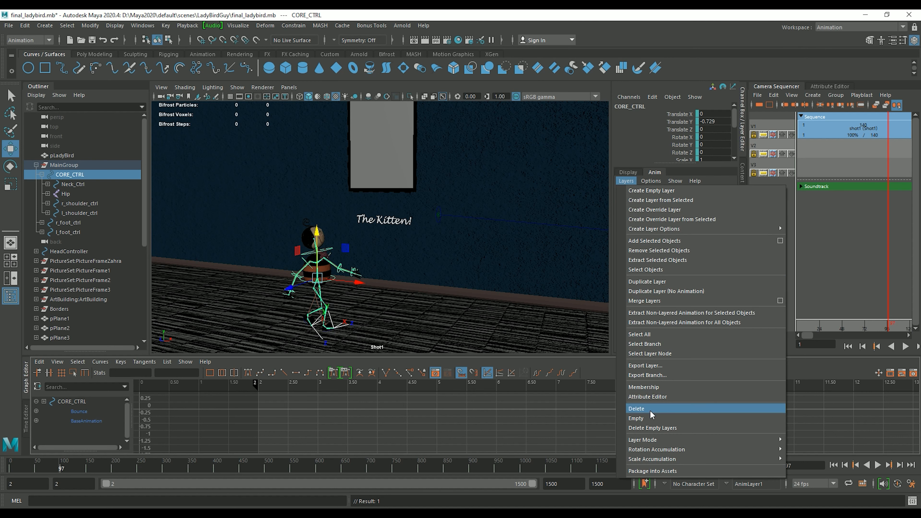